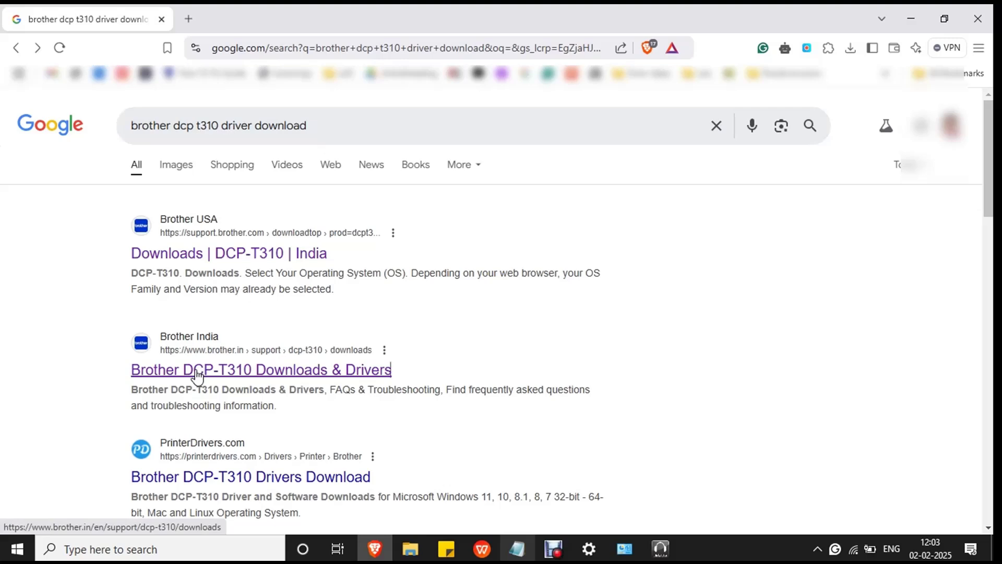
- Open the Brother India 'Brother DCP-T310 Downloads & Drivers' search result in a new Brave tab
right_click(196, 373)
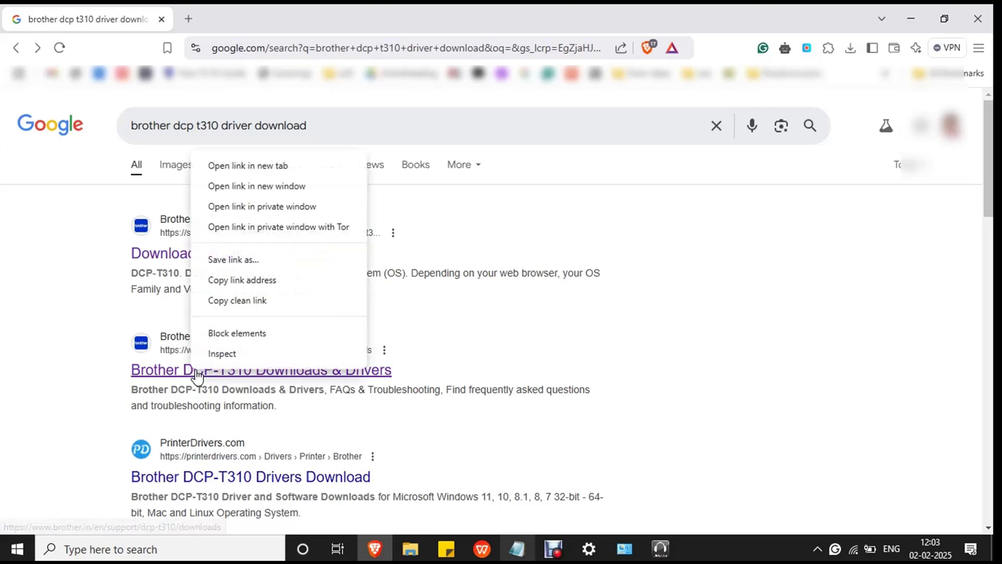
left_click(282, 166)
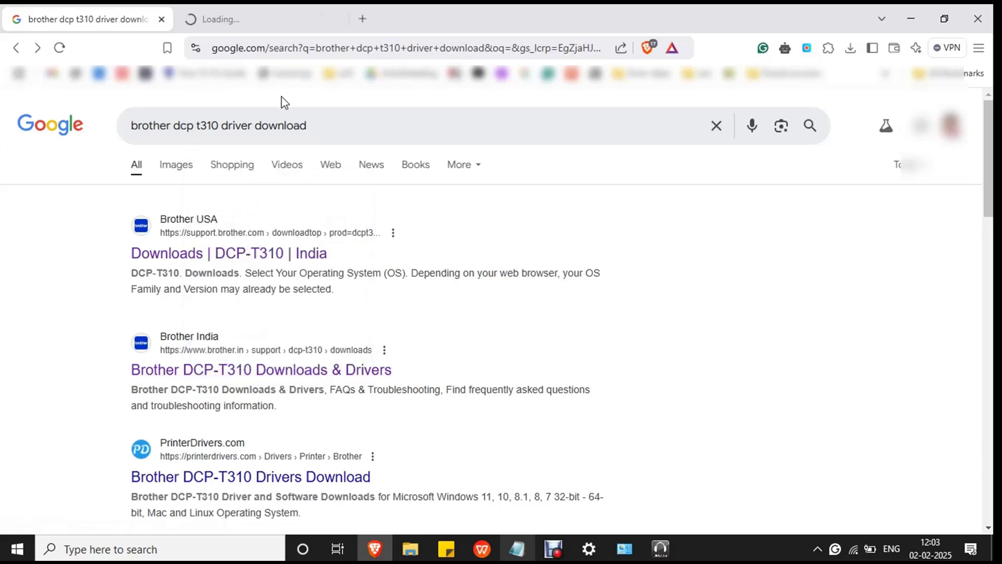
- On the DCP-T310 downloads tab, choose Windows 10 (64-bit) as the operating system and confirm
left_click(259, 23)
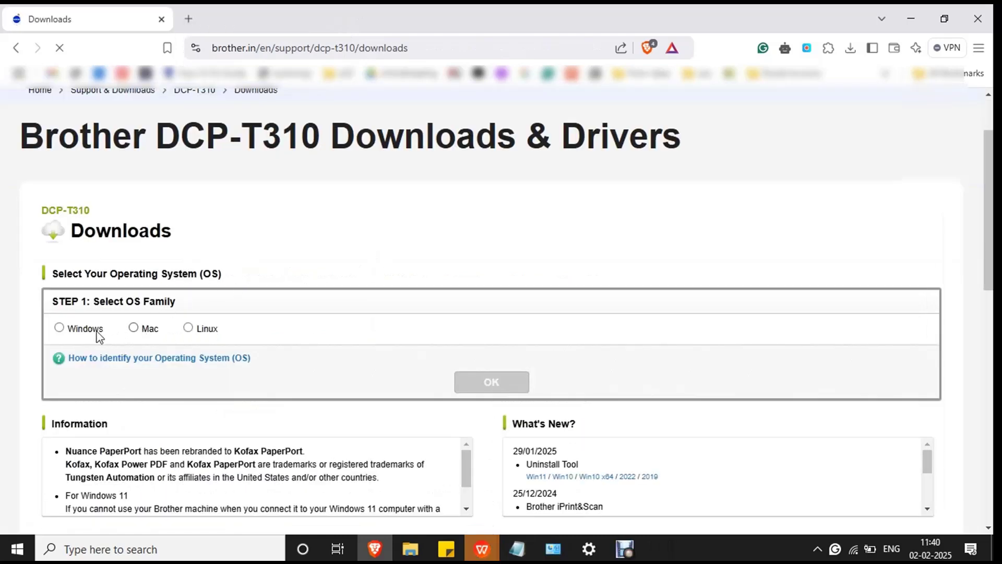
left_click(84, 329)
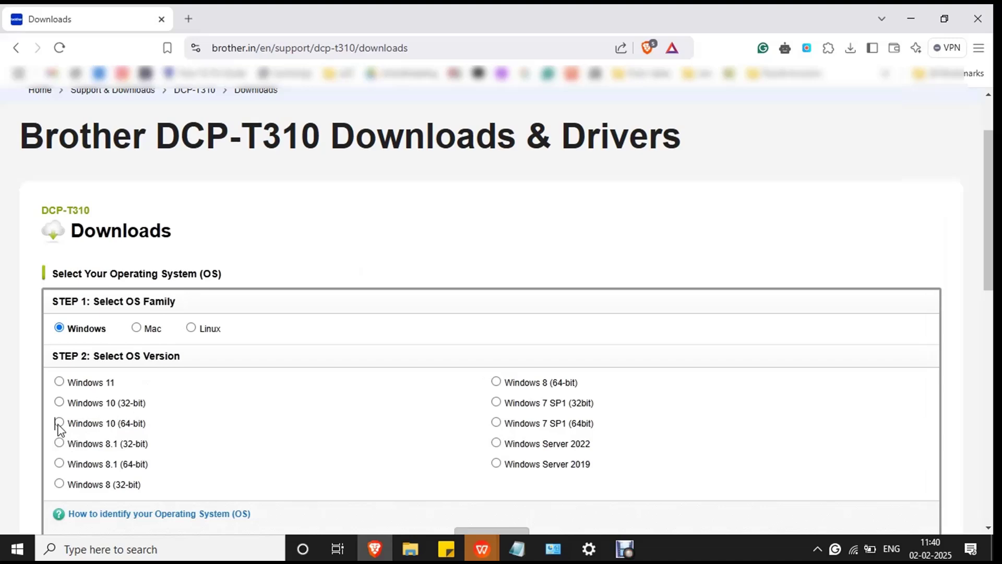
left_click(58, 423)
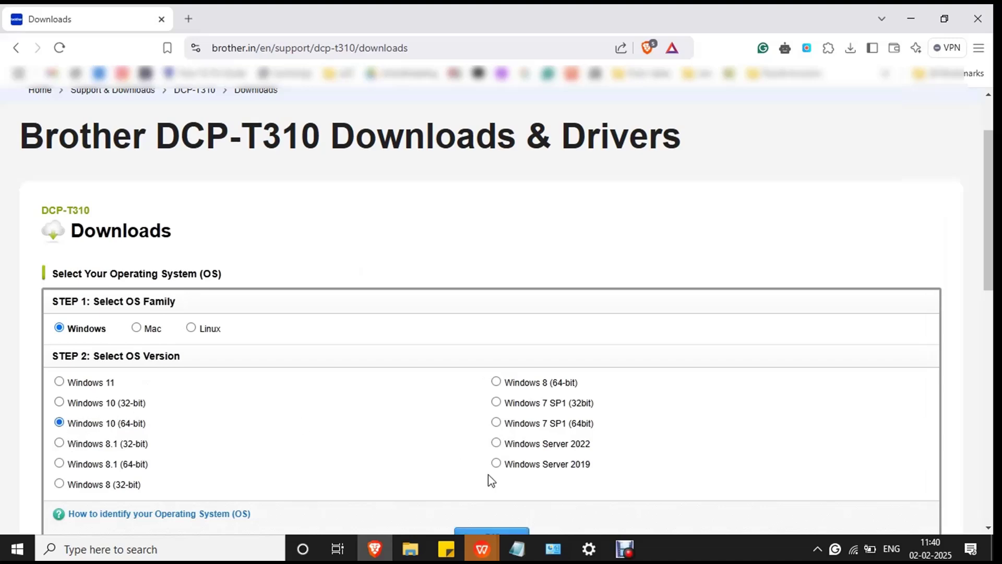
left_click_drag(988, 210, 987, 284)
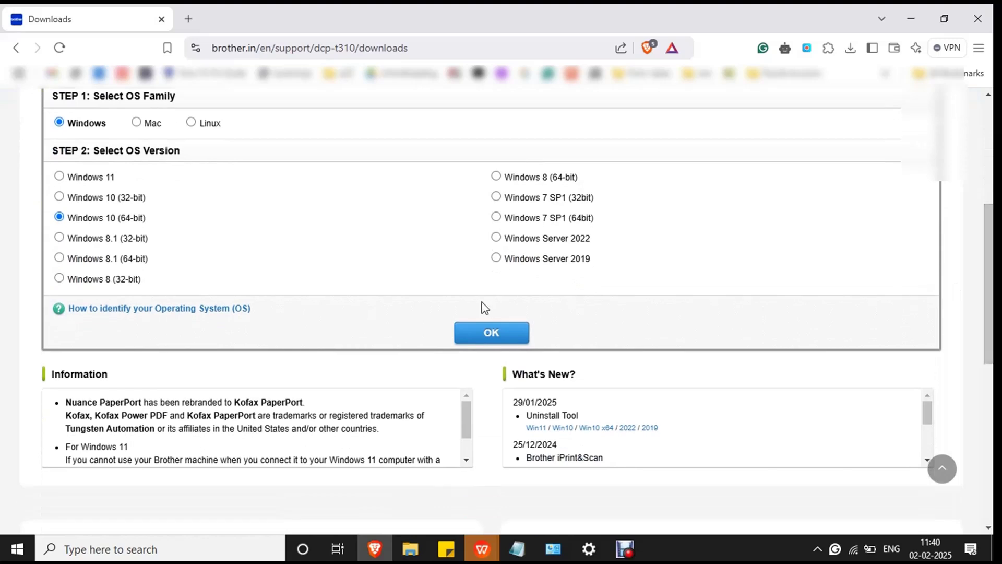
left_click(481, 338)
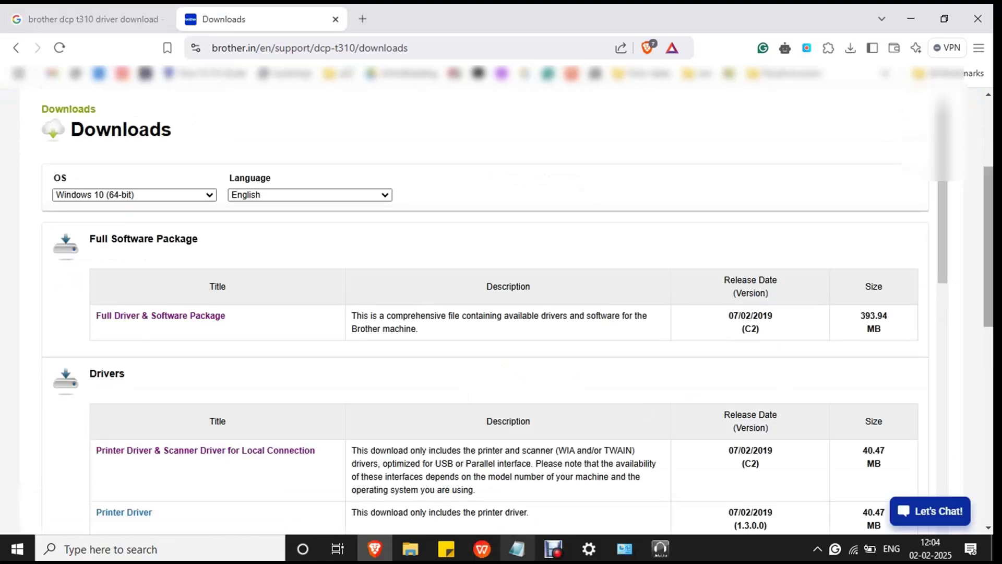
- Download the Full Driver & Software Package installer Y17A_C4_U_PP-inst-C2.EXE
scroll(351, 229, "down", 2)
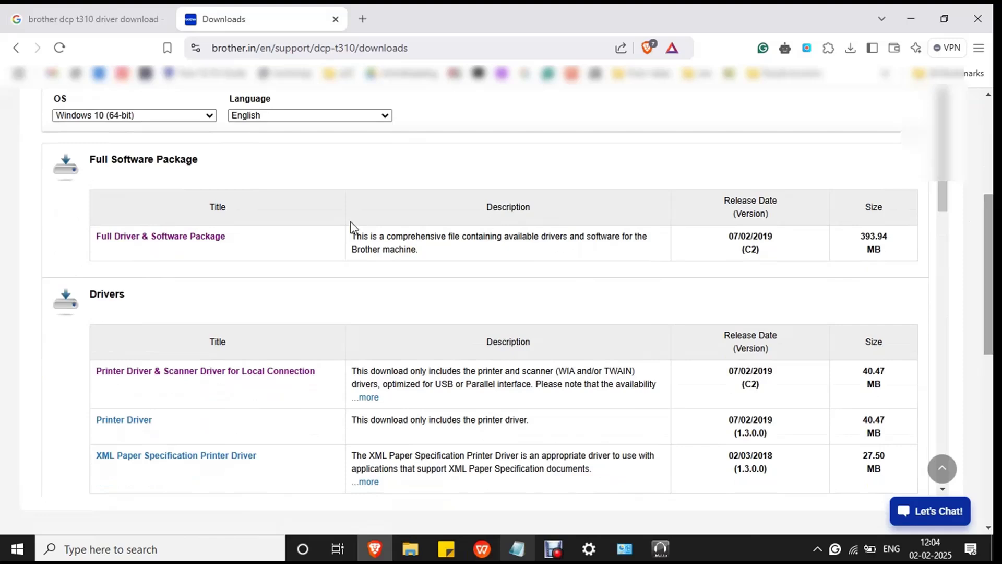
left_click(137, 241)
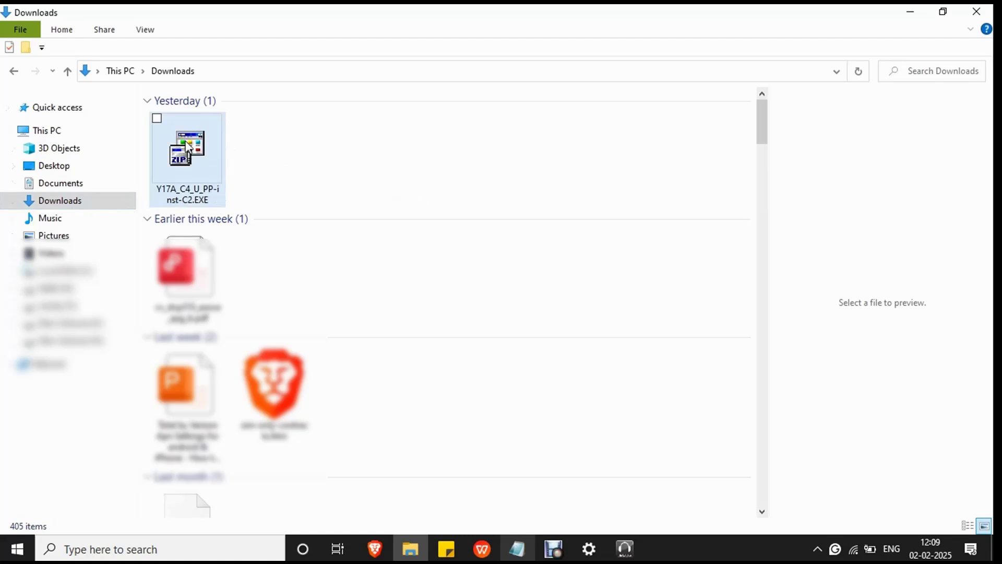
- Run Y17A_C4_U_PP-inst-C2.EXE from Downloads to extract it into an Install folder
left_click(189, 148)
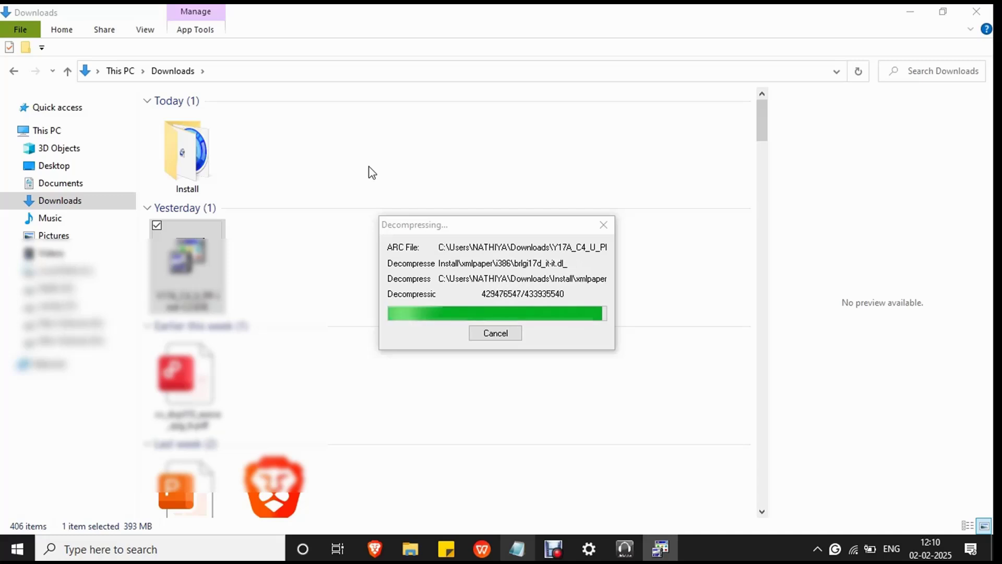
- Open the Install folder and run start.exe as administrator
left_click(197, 162)
double_click(198, 162)
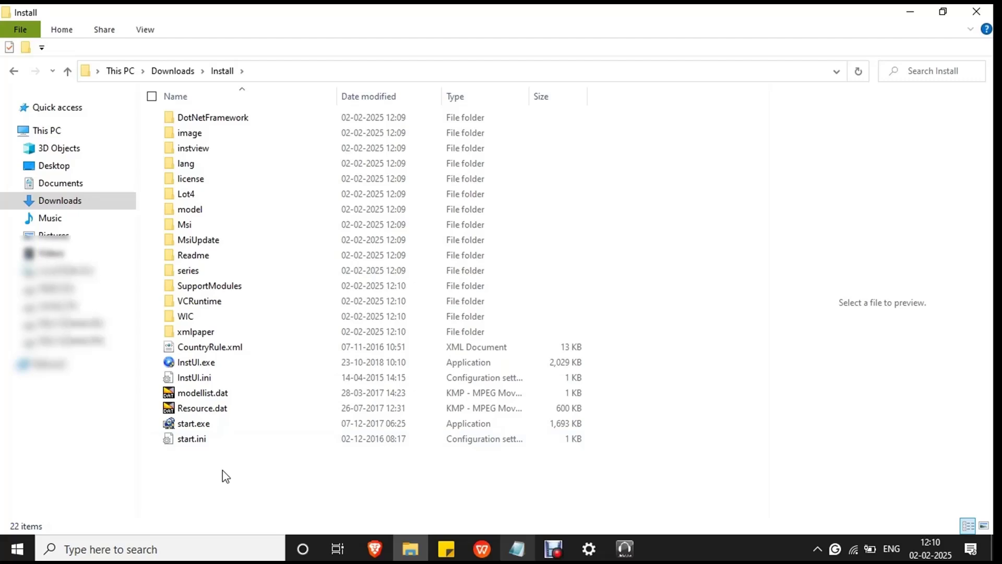
left_click(213, 425)
right_click(213, 426)
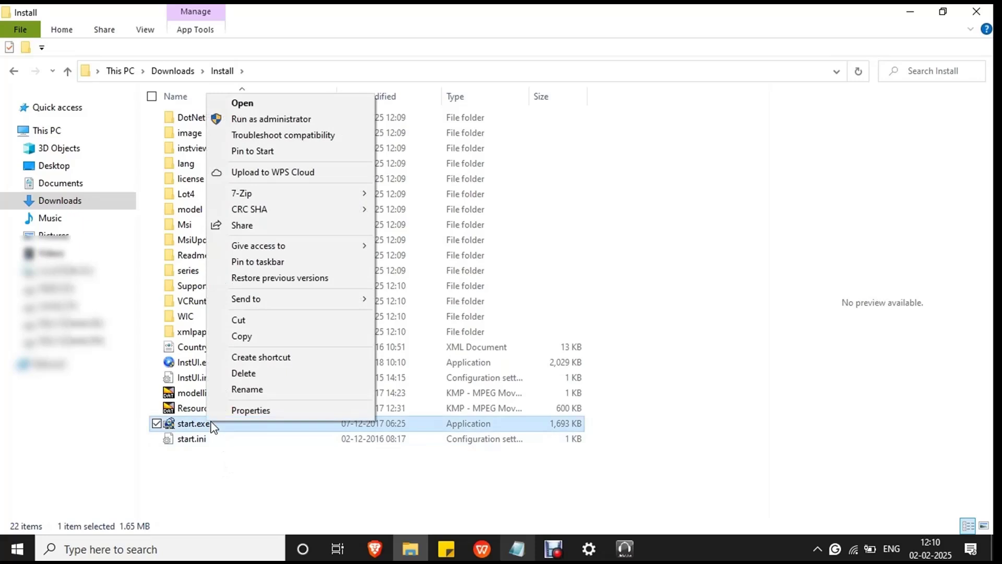
left_click(306, 120)
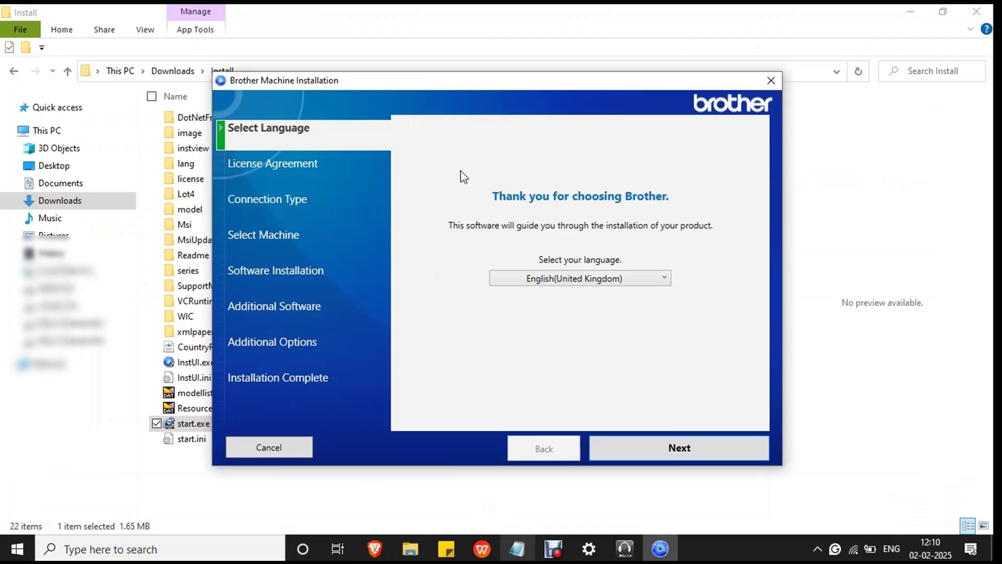
- Keep English (United Kingdom) as the installer language and accept the license agreement
left_click(637, 282)
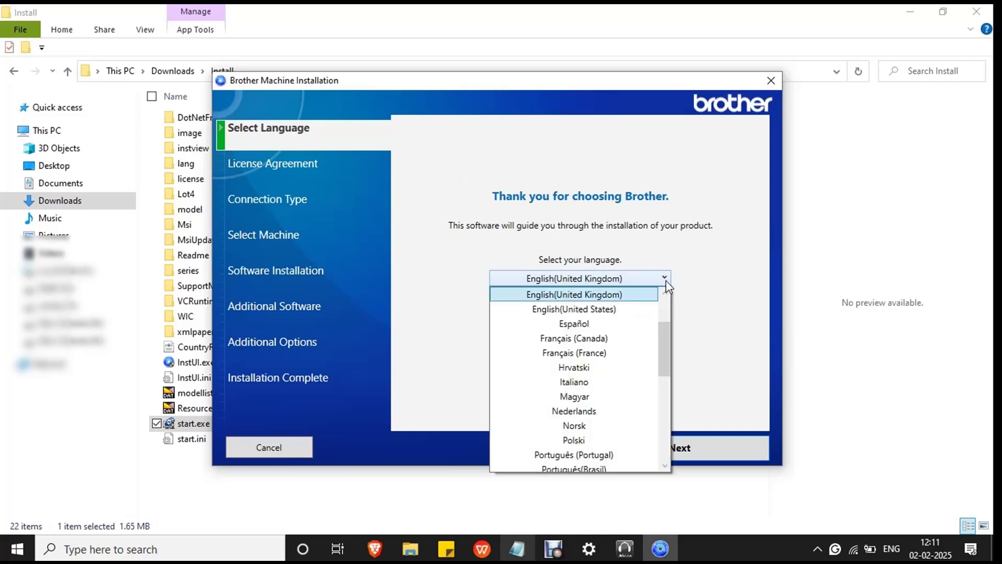
left_click(624, 295)
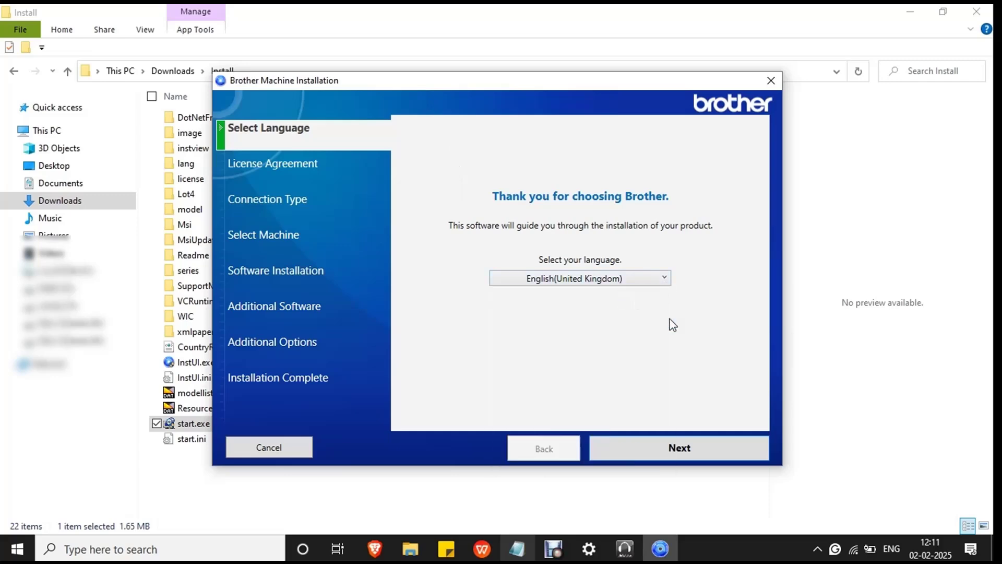
left_click(679, 450)
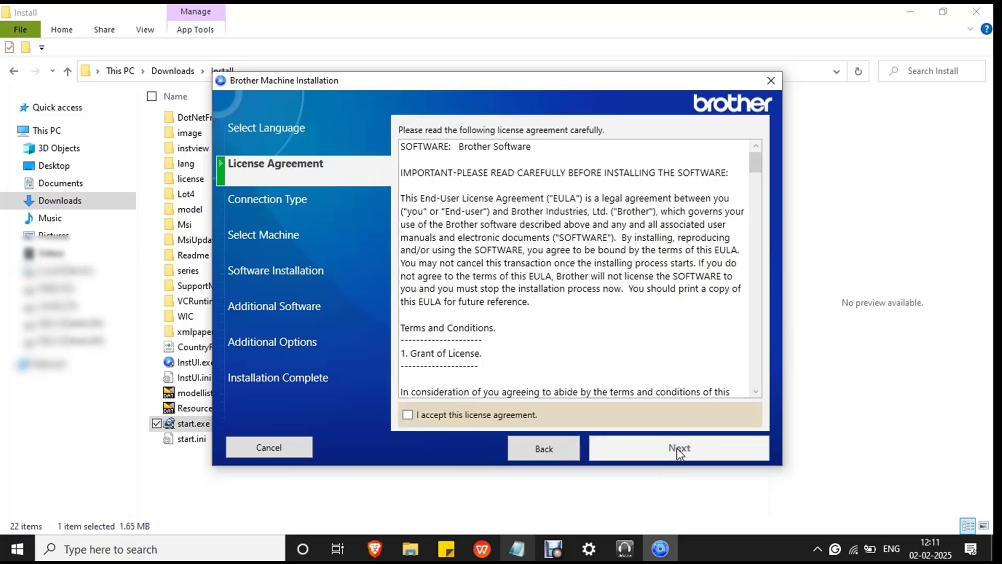
left_click(408, 415)
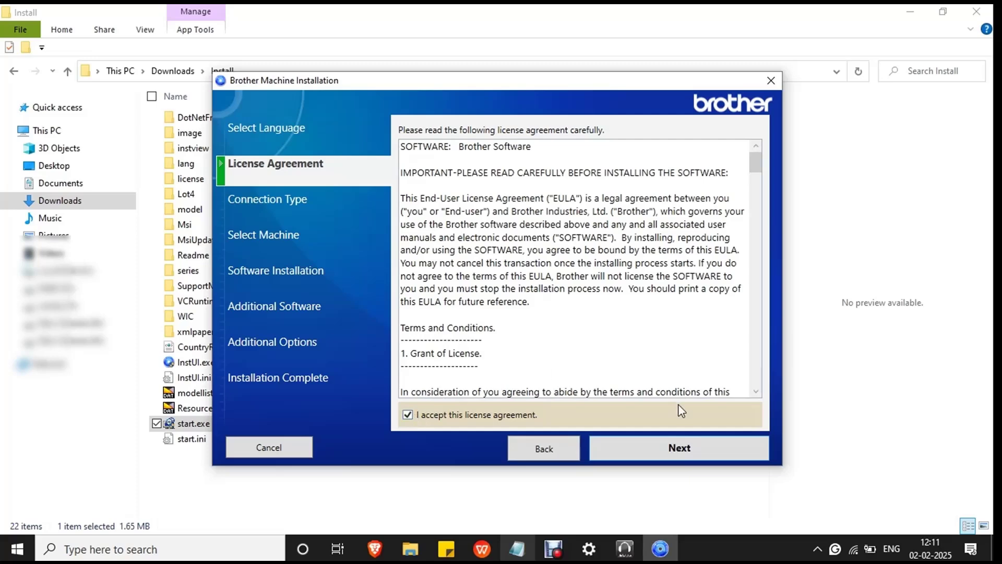
left_click(681, 454)
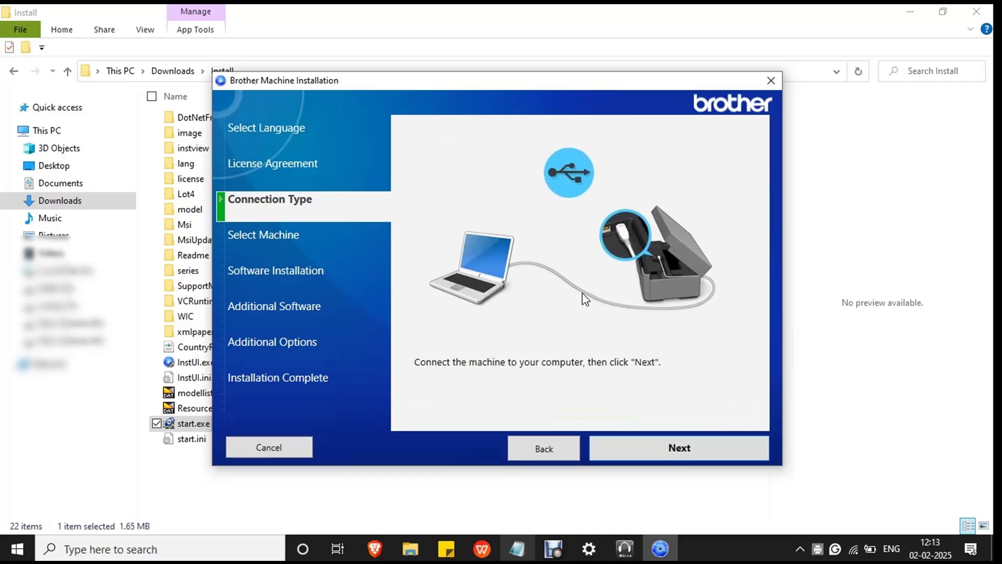
- Refresh the machine list and choose the DCP-T310 on USB001 as the machine to install
left_click(679, 451)
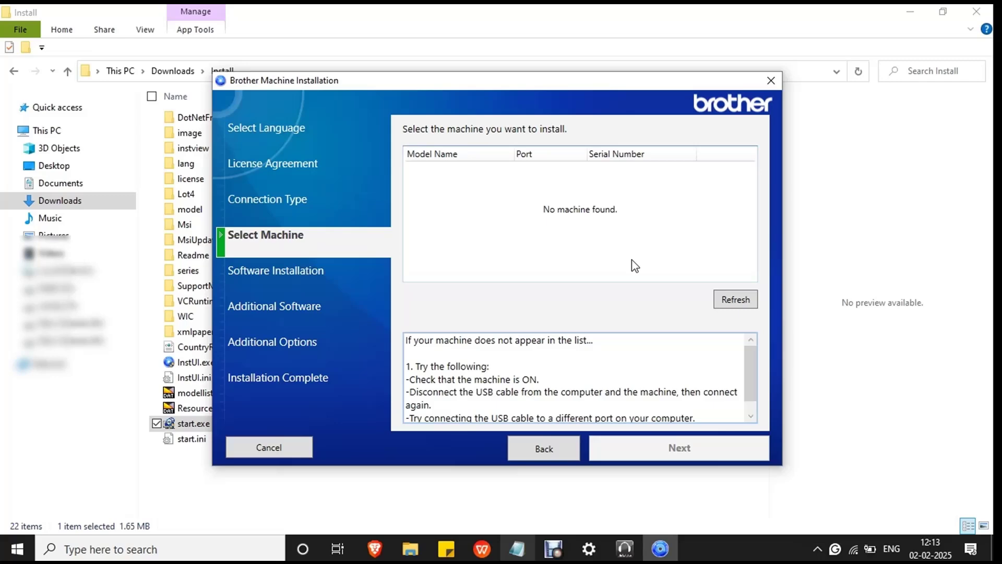
left_click(737, 299)
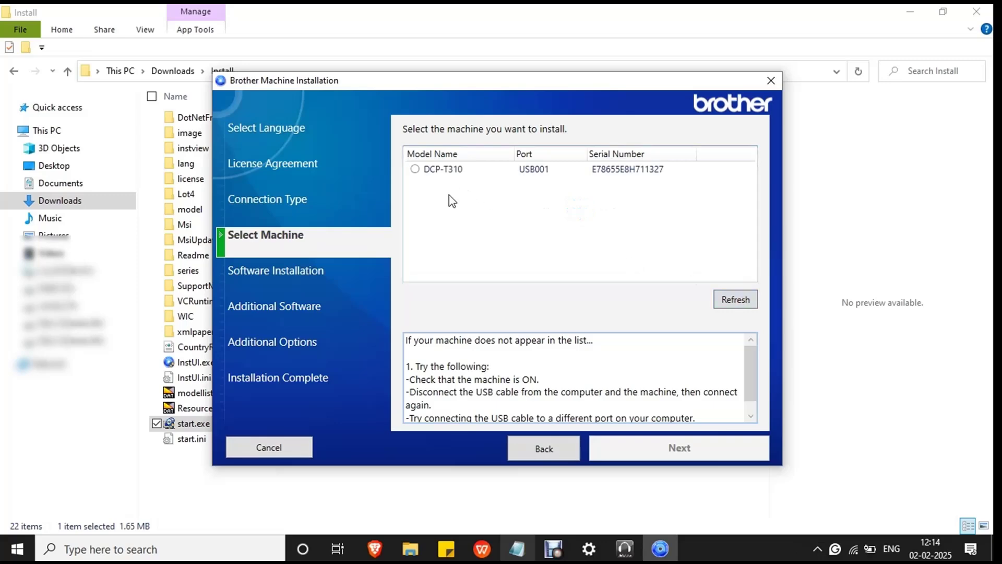
left_click(421, 171)
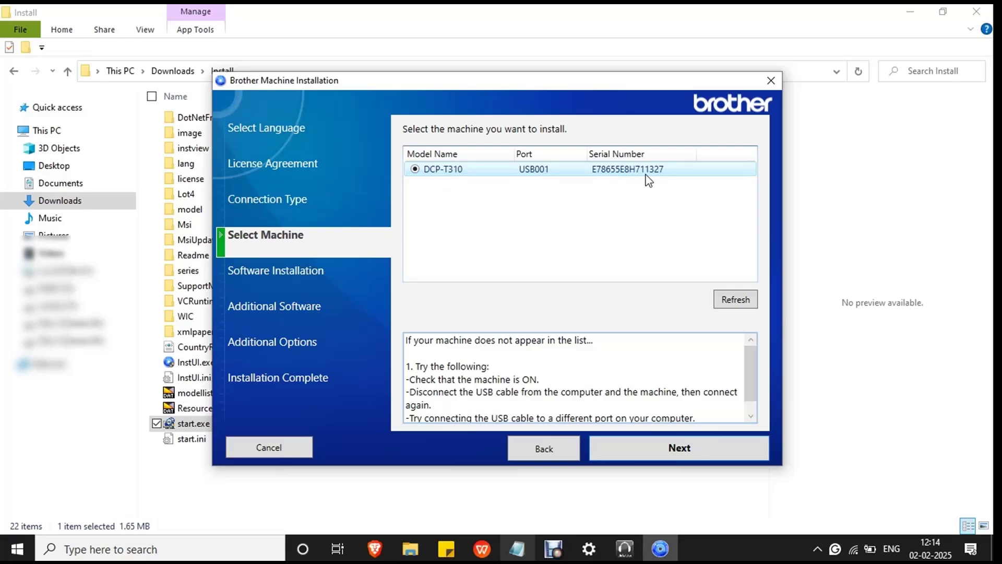
left_click(690, 450)
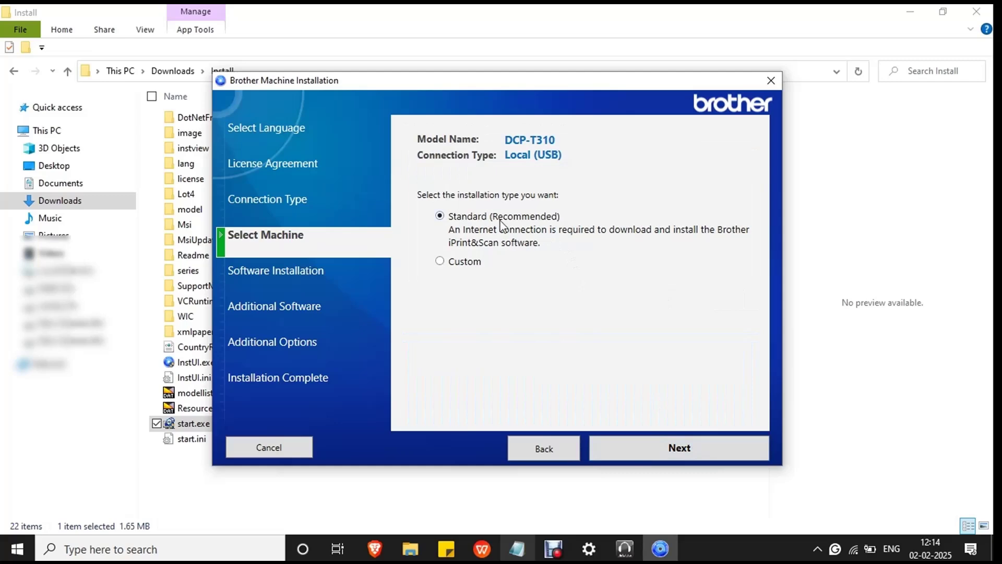
- Run the Standard install, postponing the iPrint&Scan download and skipping PaperPort and additional options
left_click(674, 449)
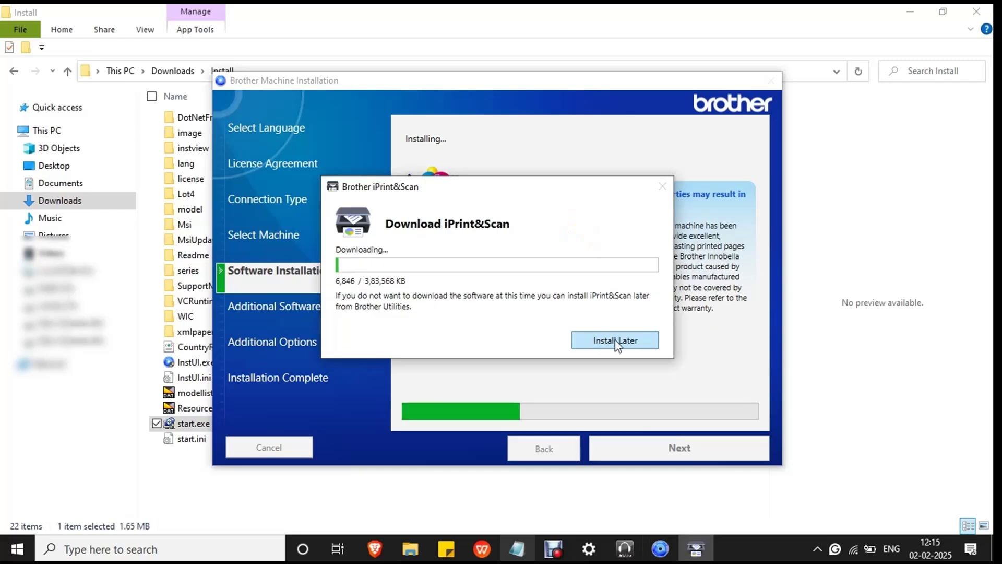
left_click(615, 340)
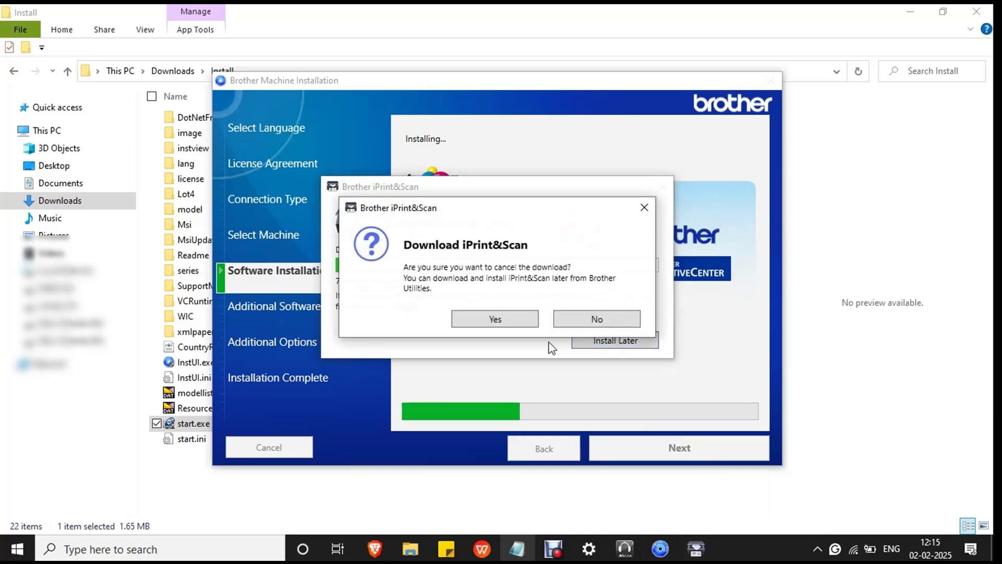
left_click(515, 322)
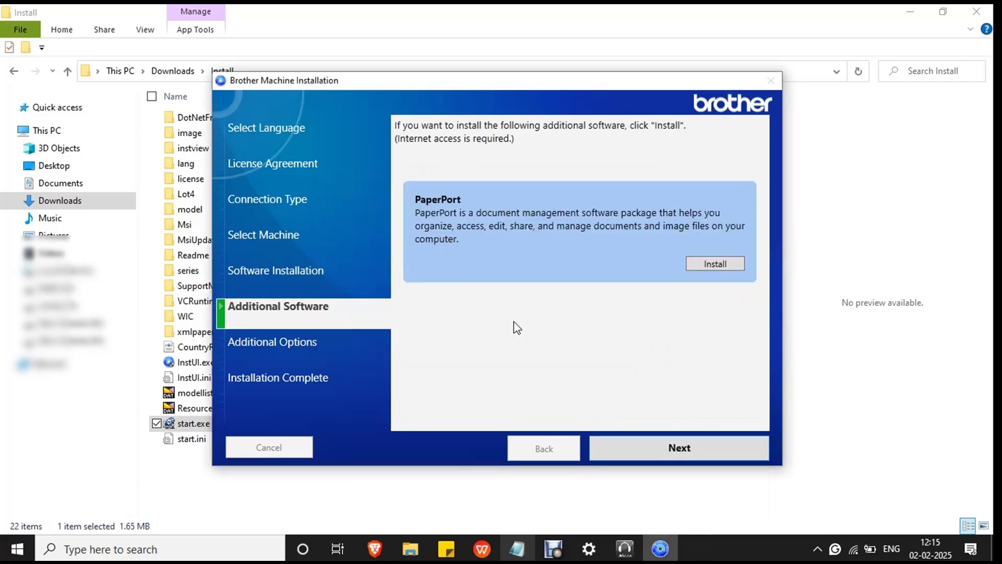
left_click(676, 455)
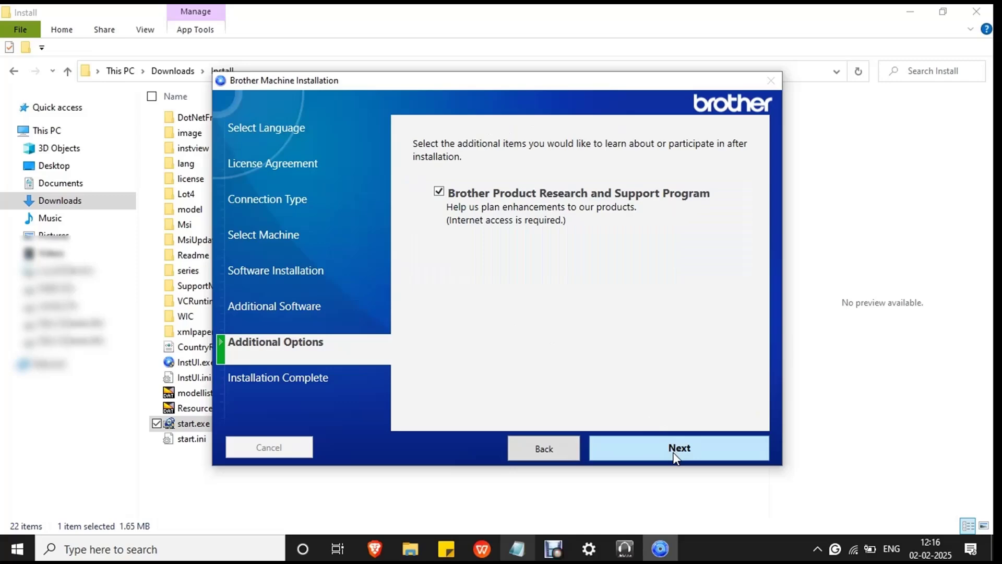
left_click(676, 458)
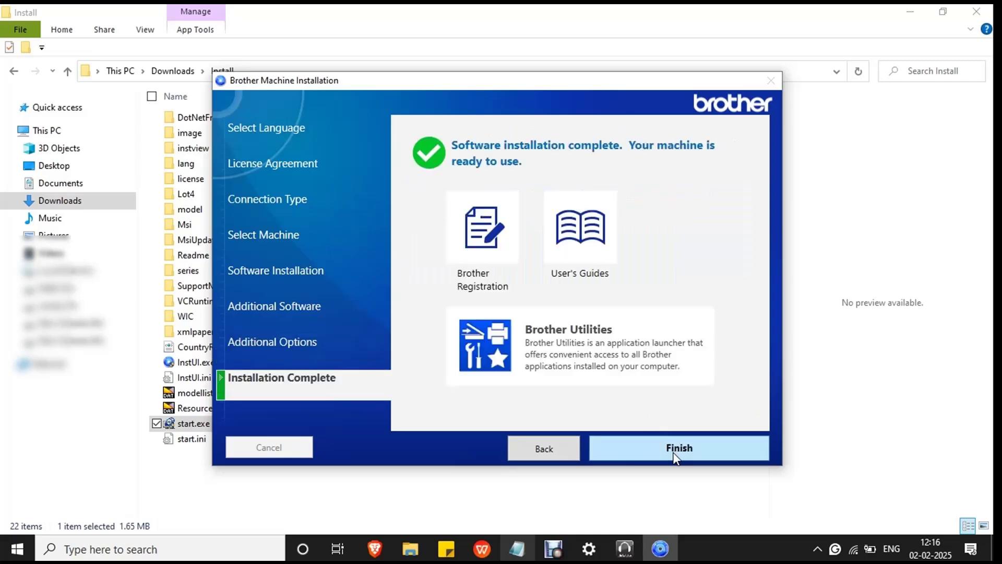
- Finish the installer, then search Windows for 'printer' and open Printers & scanners
left_click(676, 458)
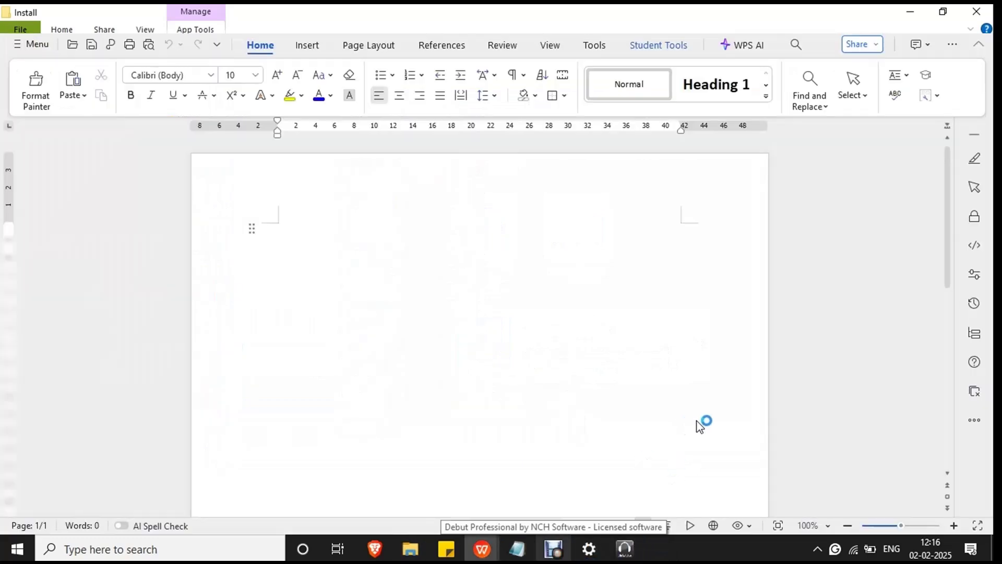
left_click(155, 547)
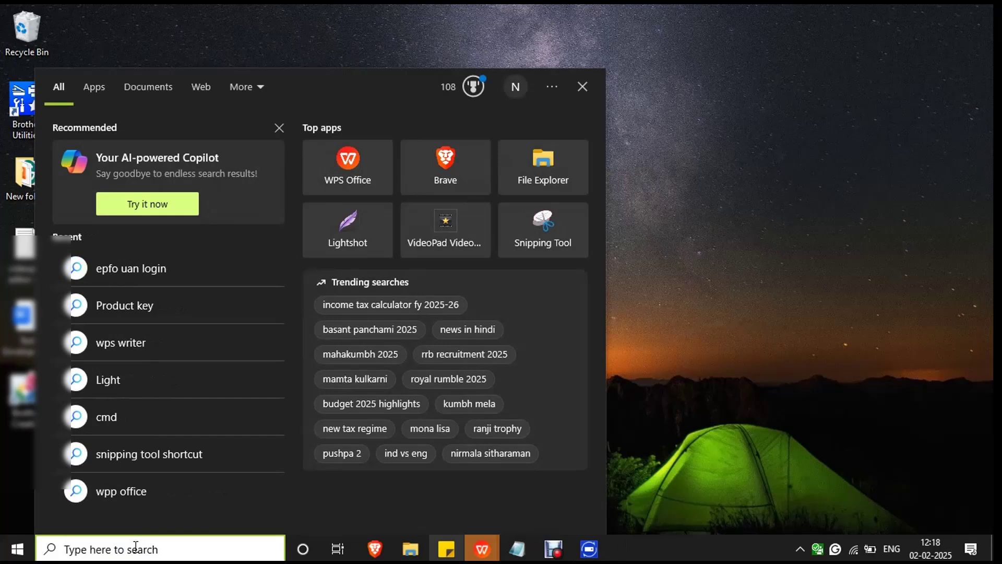
type("printer")
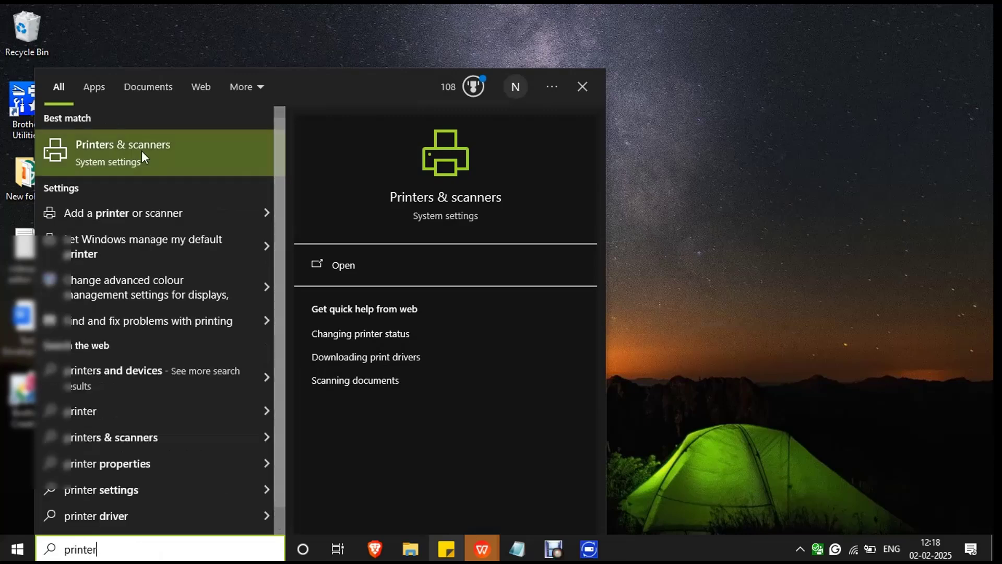
left_click(142, 151)
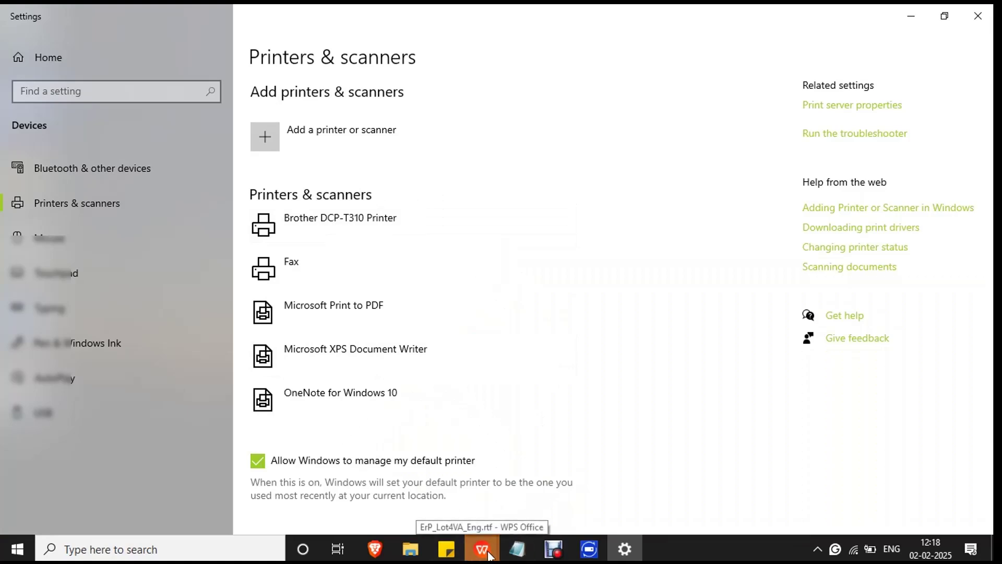
- Bring WPS Office with the blank Document1 back to the front
left_click(488, 555)
- Send the blank Document1 to print on the Brother DCP-T310 Printer via Ctrl+P
left_click(477, 493)
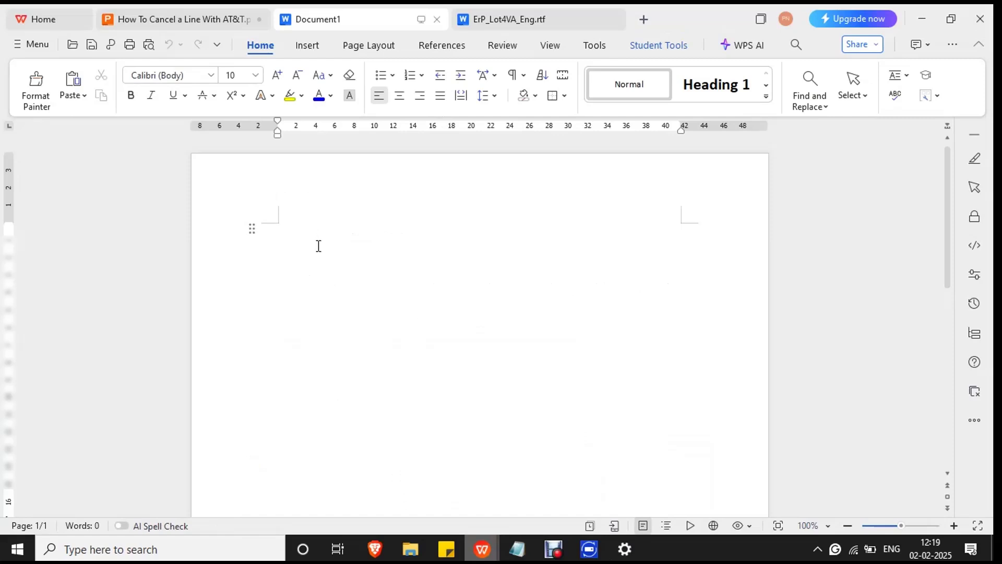
key("ctrl+p")
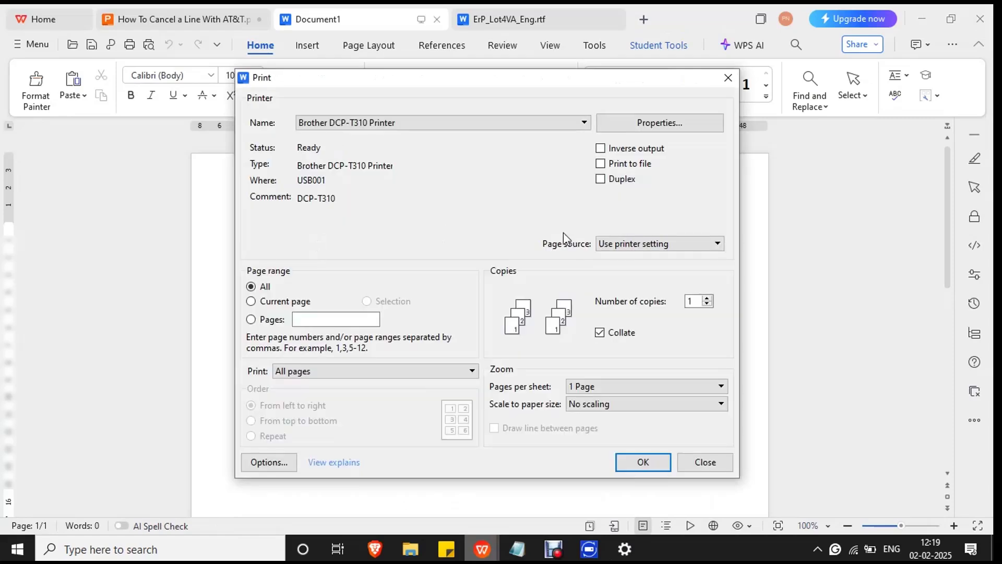
left_click(511, 126)
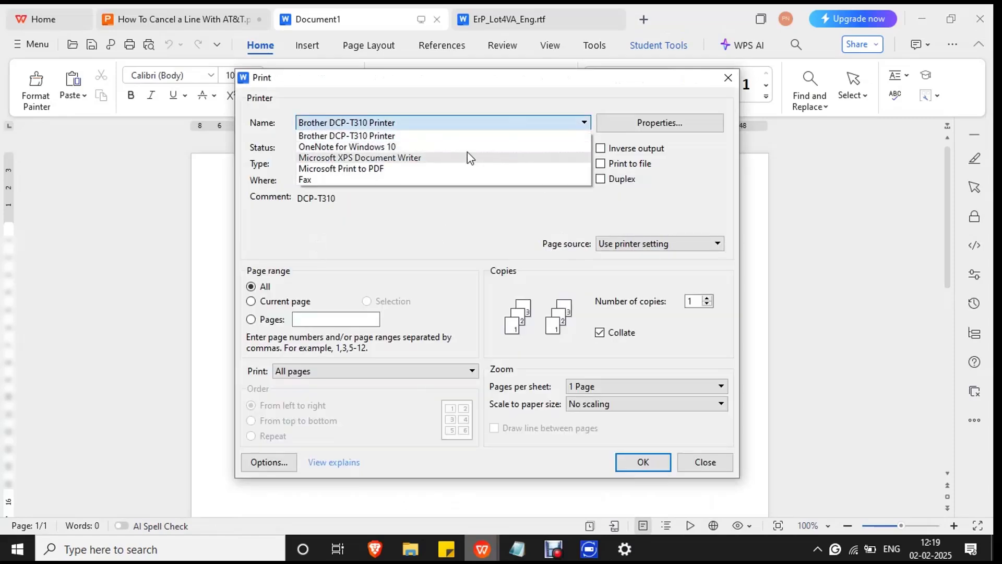
left_click(473, 136)
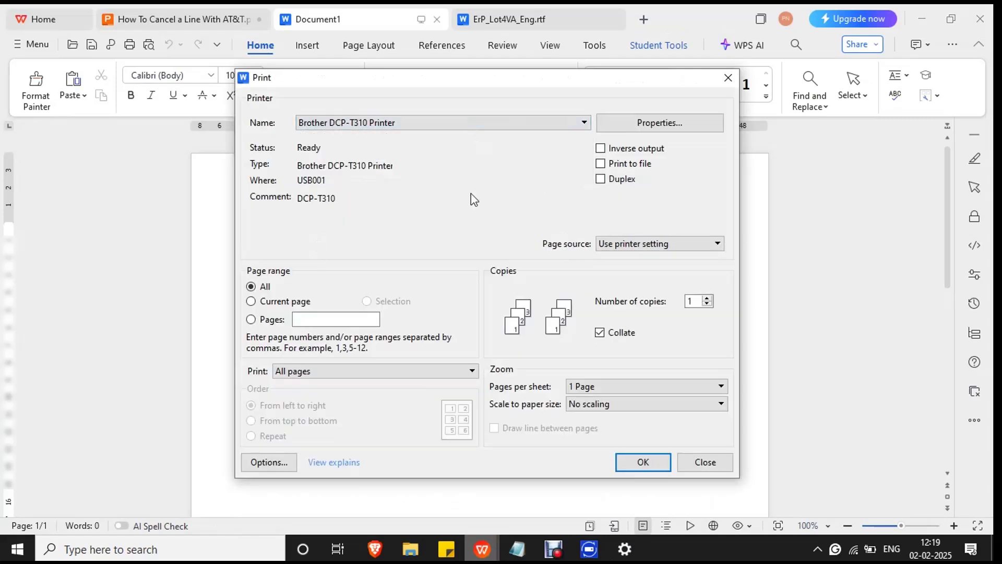
left_click(647, 466)
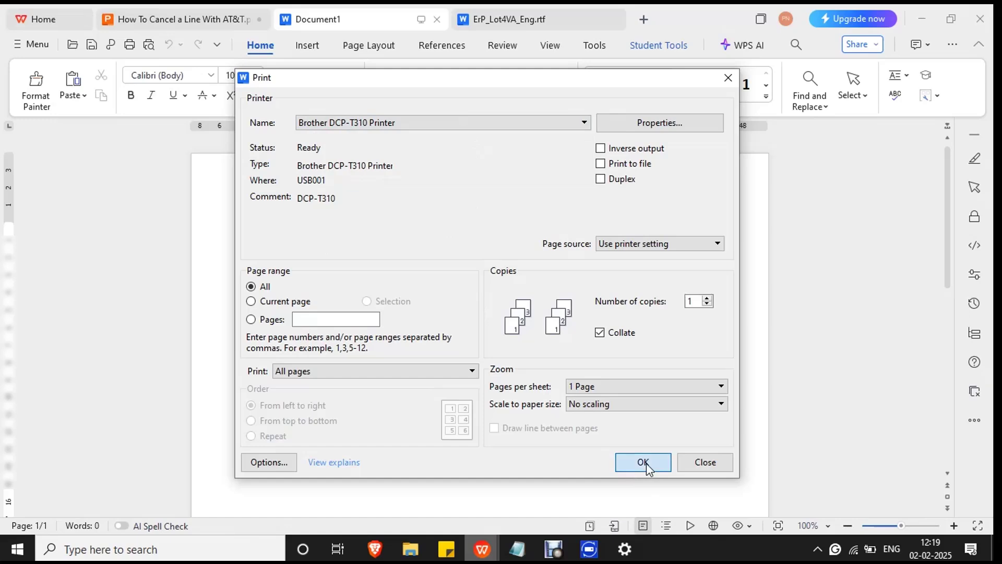